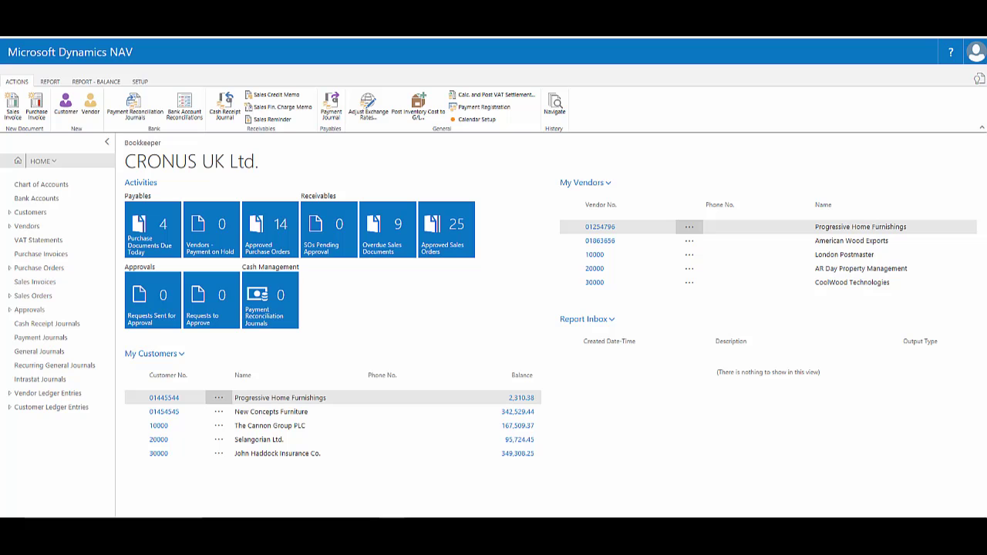
- Open Customers, collapse the ribbon and sales history FactBox, and switch to List view
{"action": "left_click", "coordinate": [31, 213]}
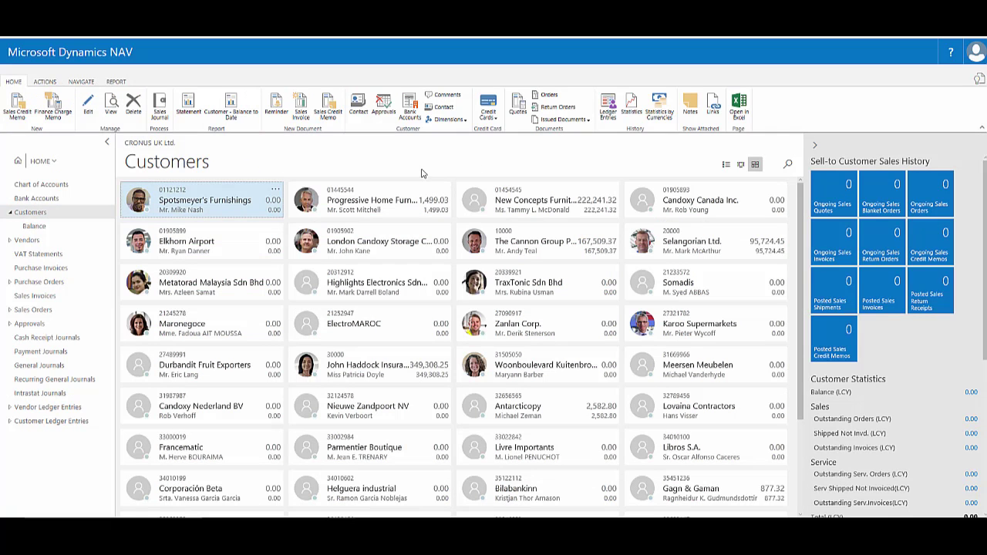
{"action": "left_click", "coordinate": [15, 82]}
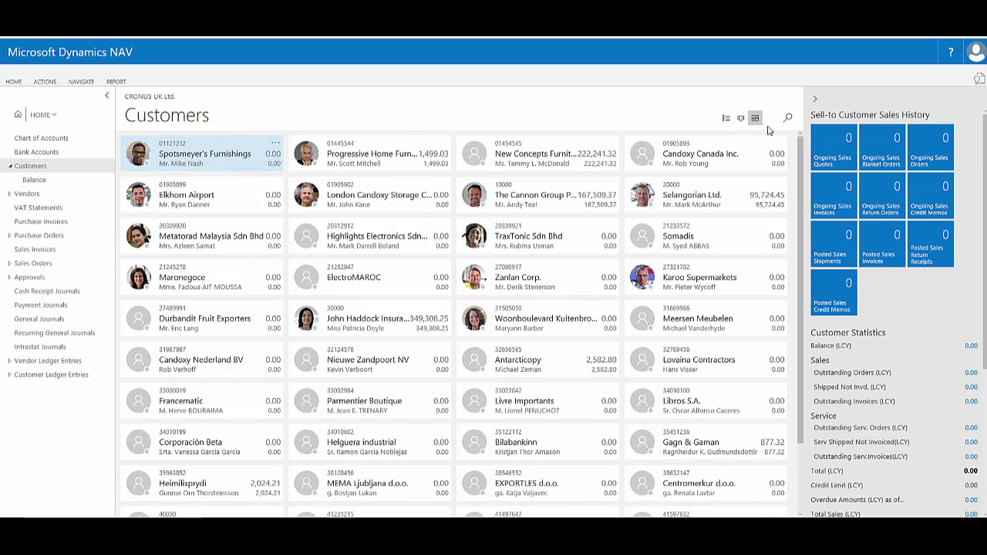
{"action": "left_click", "coordinate": [814, 99]}
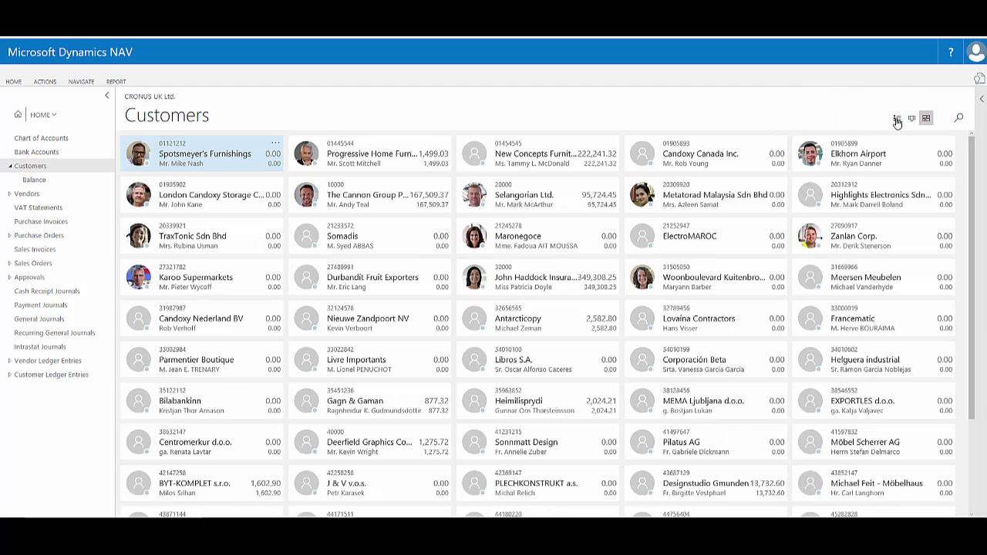
{"action": "left_click", "coordinate": [897, 120]}
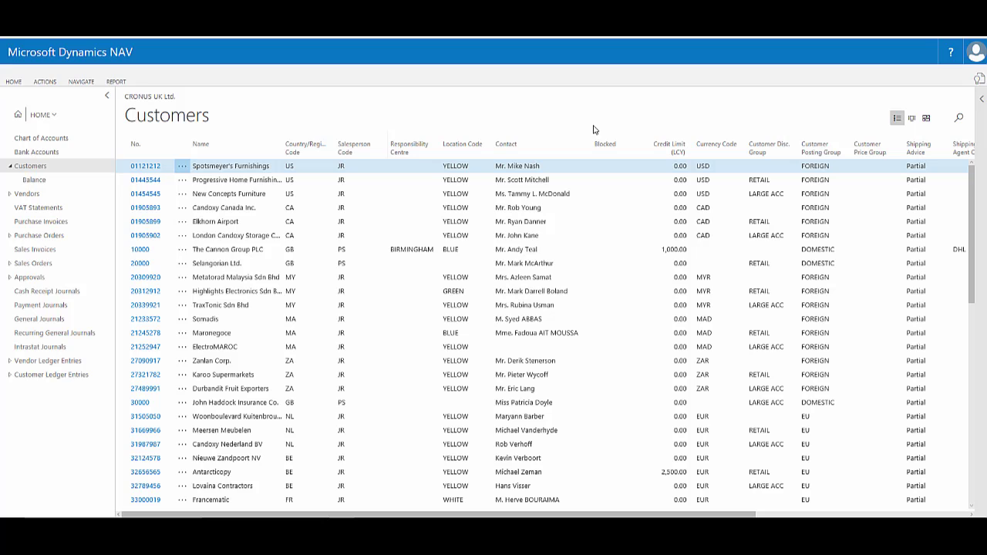
- Filter the Customers list on Location Code BLUE, chosen from the lookup
{"action": "left_click", "coordinate": [487, 145]}
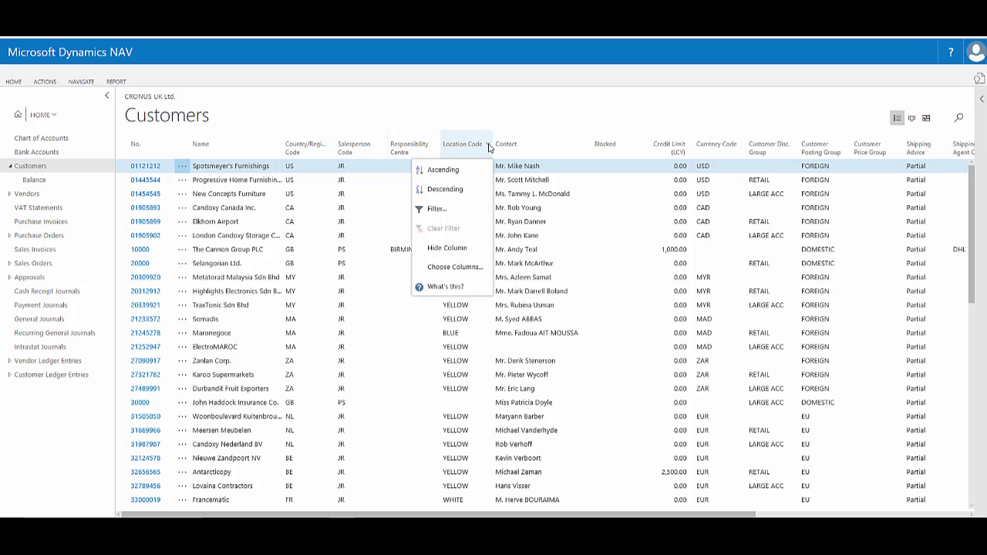
{"action": "left_click", "coordinate": [437, 209]}
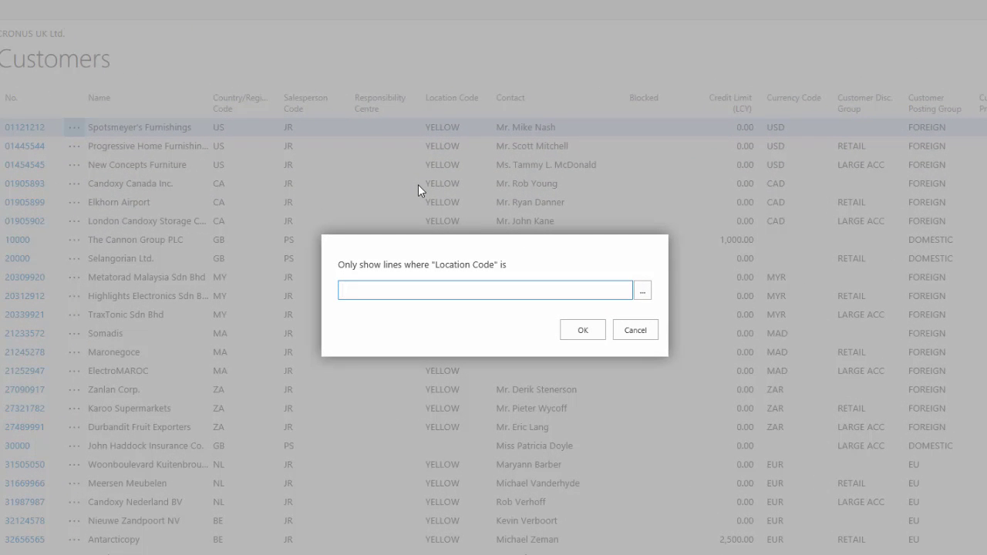
{"action": "left_click", "coordinate": [642, 294]}
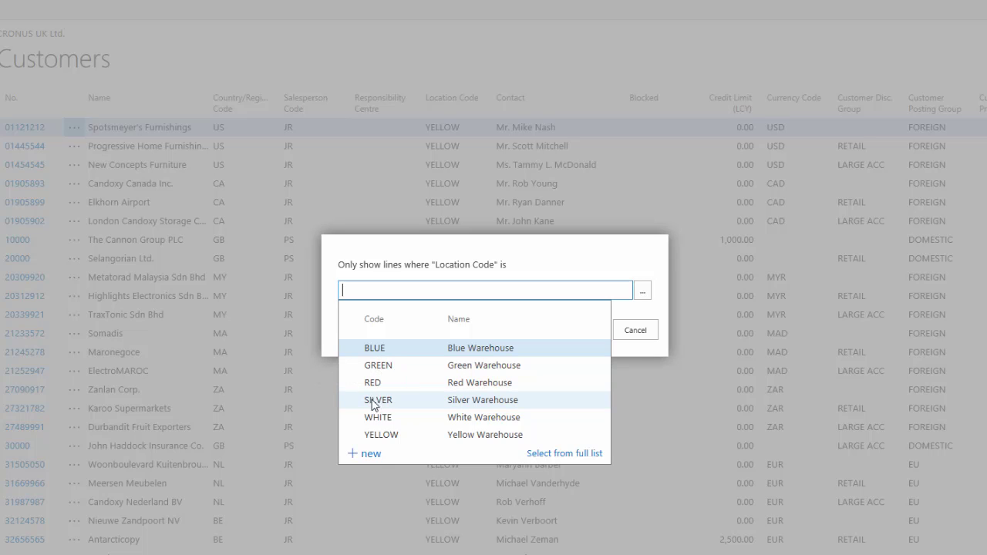
{"action": "left_click", "coordinate": [357, 348]}
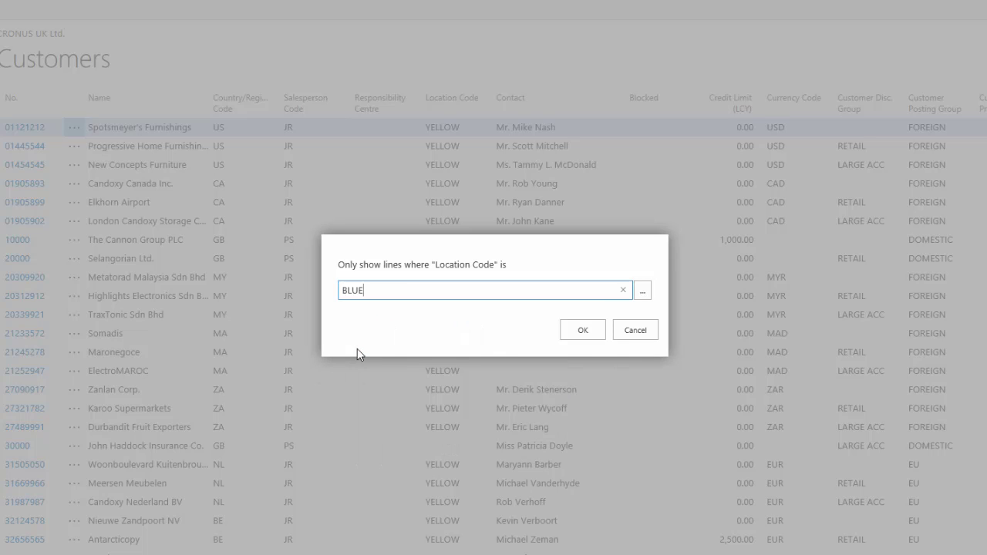
{"action": "left_click", "coordinate": [582, 337]}
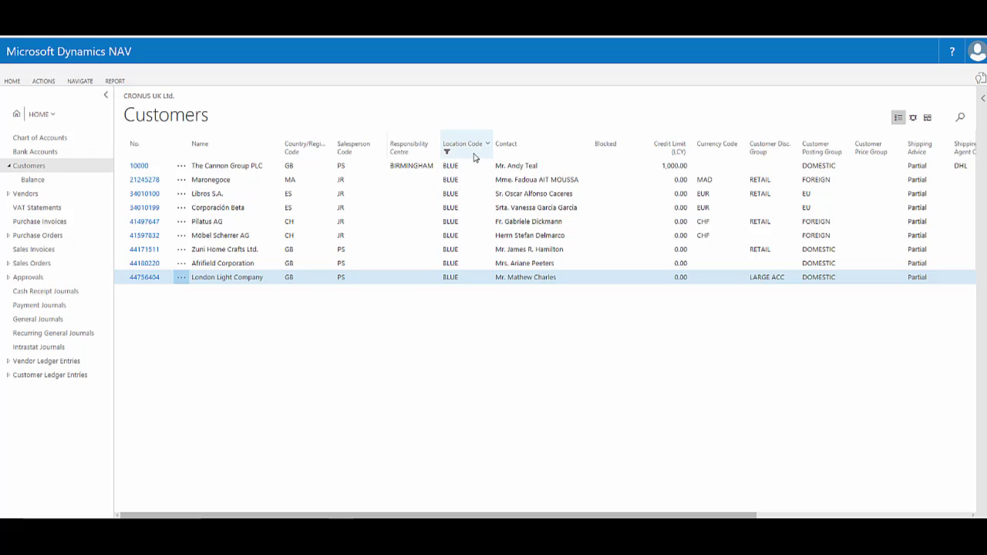
- Add a Salesperson Code filter of JR and sort the customers by Name
{"action": "left_click", "coordinate": [381, 146]}
{"action": "left_click", "coordinate": [339, 207]}
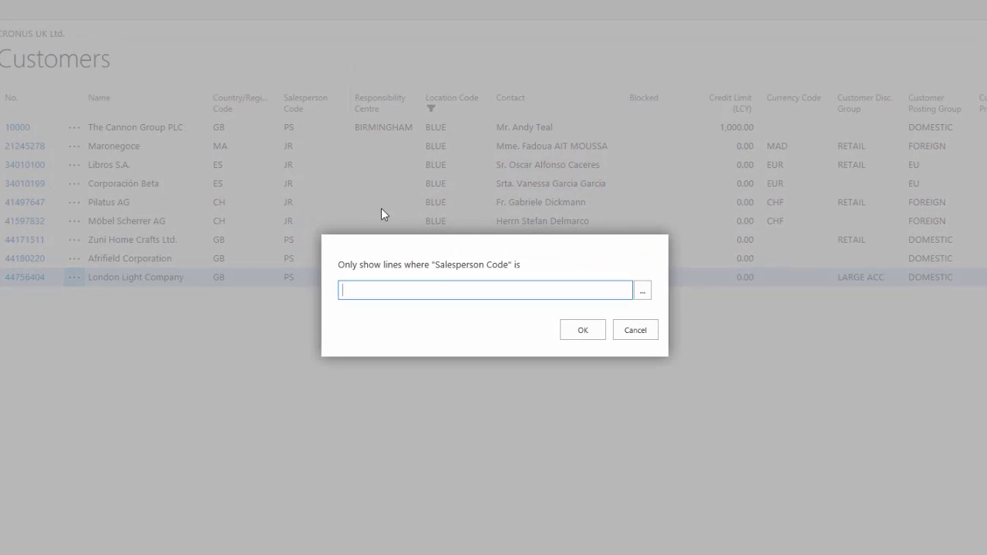
{"action": "left_click", "coordinate": [642, 291]}
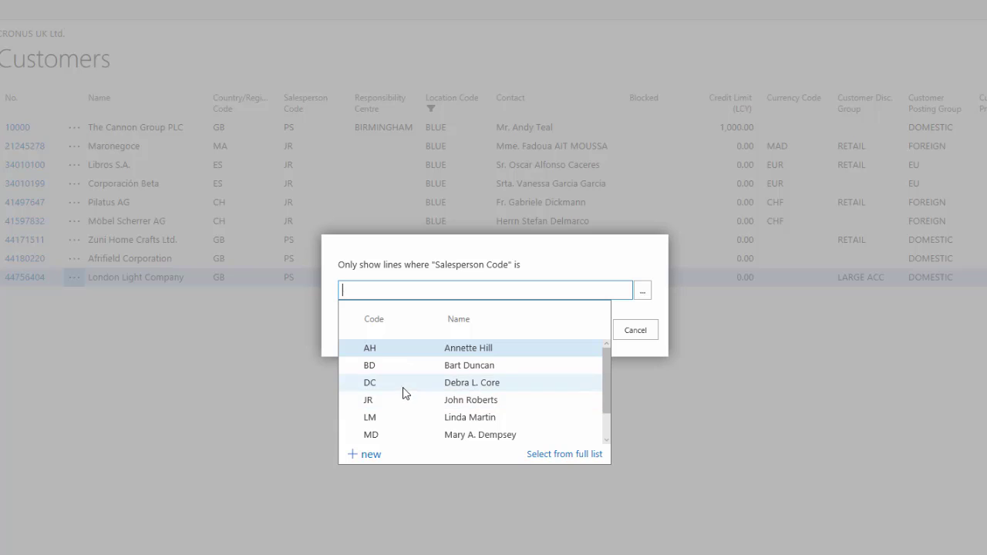
{"action": "left_click_drag", "start_coordinate": [606, 379], "coordinate": [608, 404]}
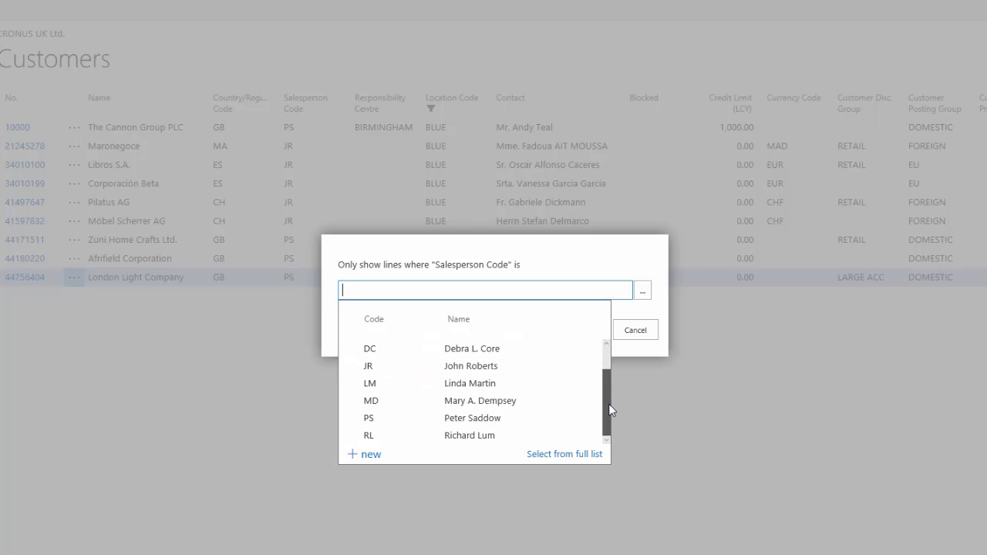
{"action": "left_click", "coordinate": [461, 366]}
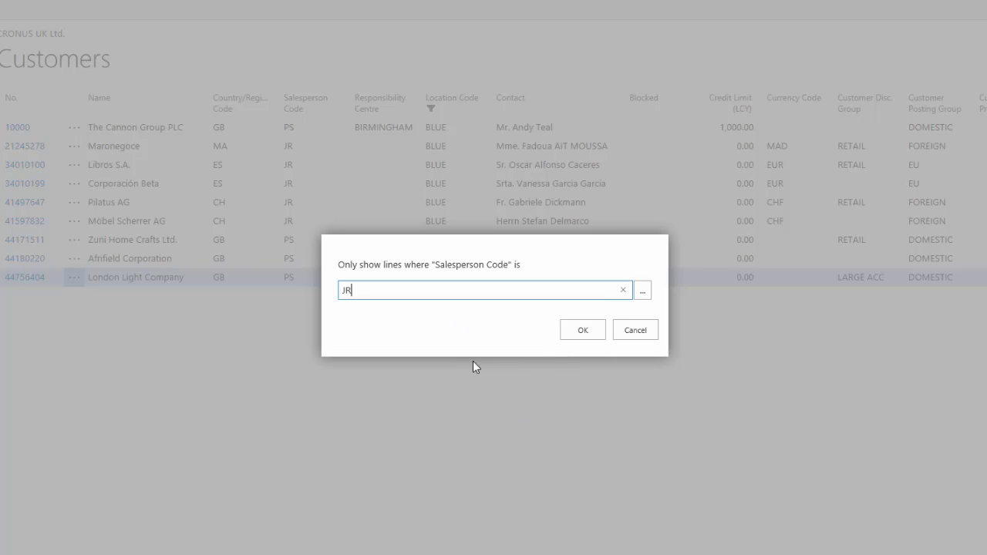
{"action": "left_click", "coordinate": [582, 334]}
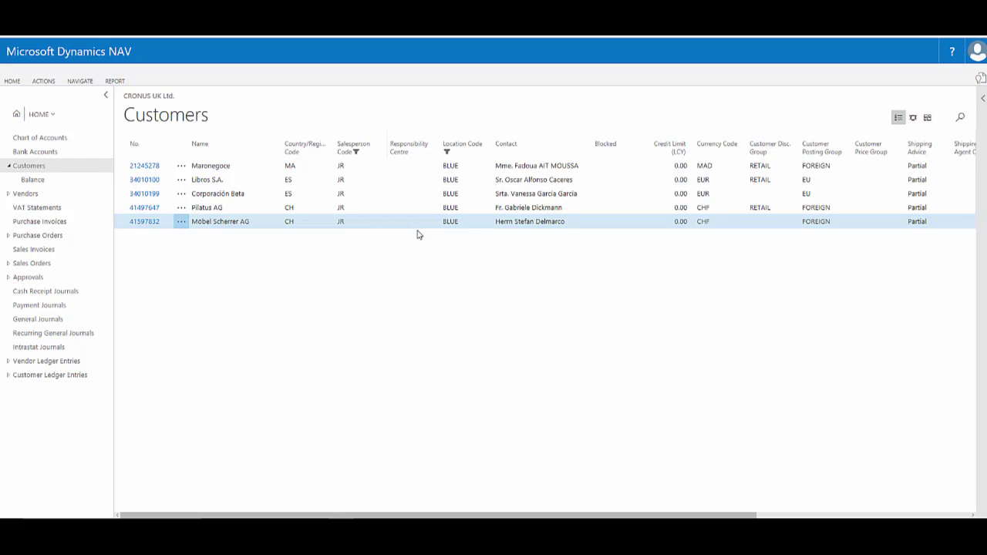
{"action": "left_click", "coordinate": [201, 146]}
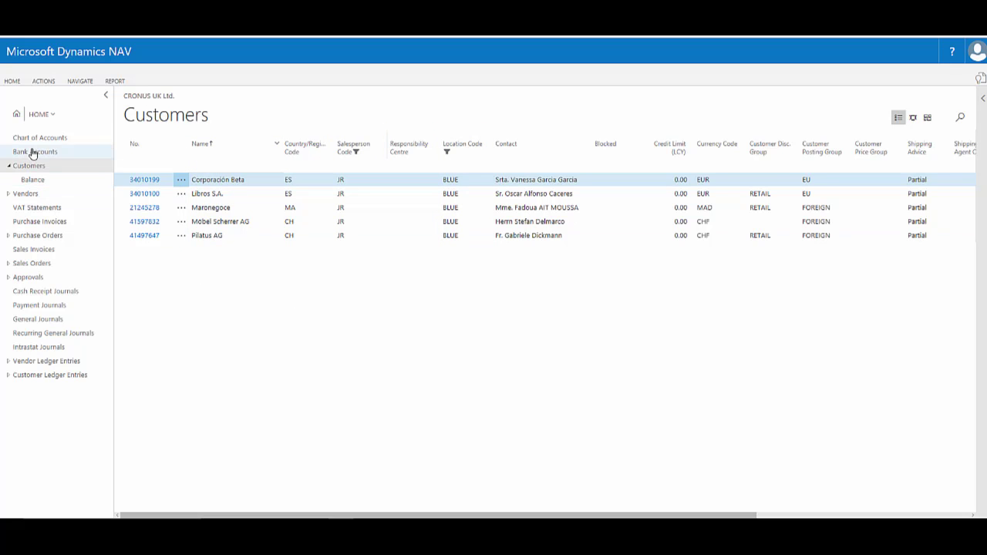
- Return home and reopen Customers without the BLUE and JR filters
{"action": "left_click", "coordinate": [17, 115]}
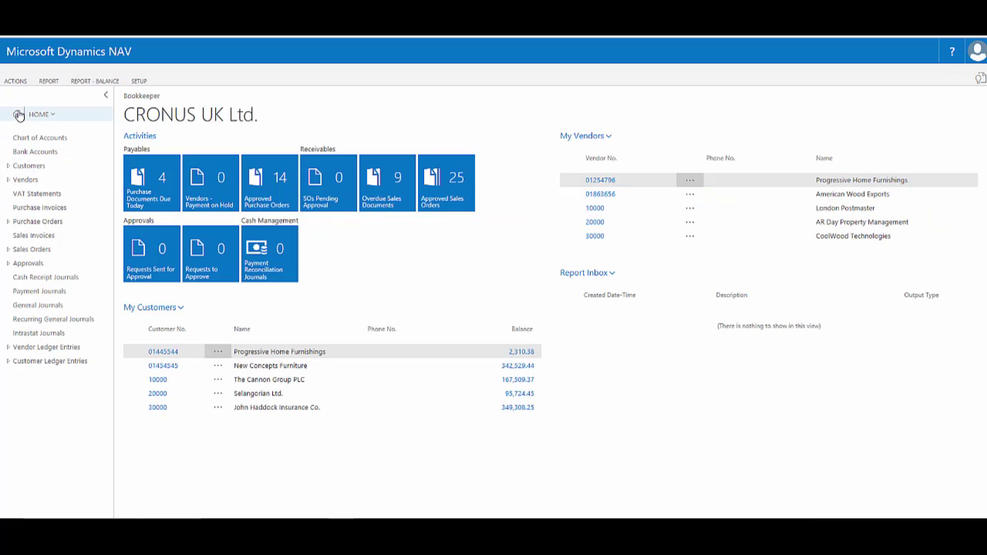
{"action": "left_click", "coordinate": [37, 168]}
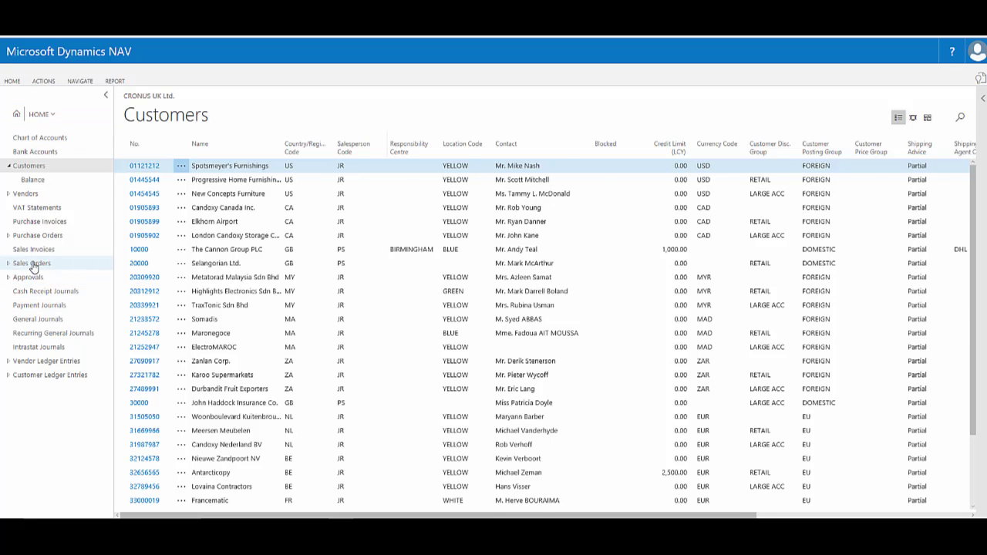
- Open Sales Orders and scroll the grid right to the Amount column
{"action": "left_click", "coordinate": [33, 263]}
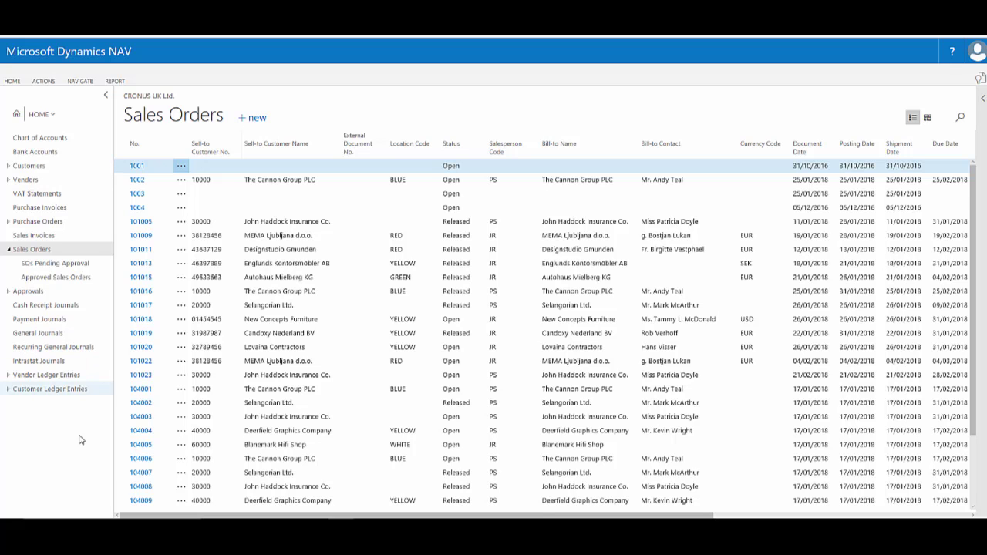
{"action": "left_click_drag", "start_coordinate": [312, 517], "coordinate": [578, 508]}
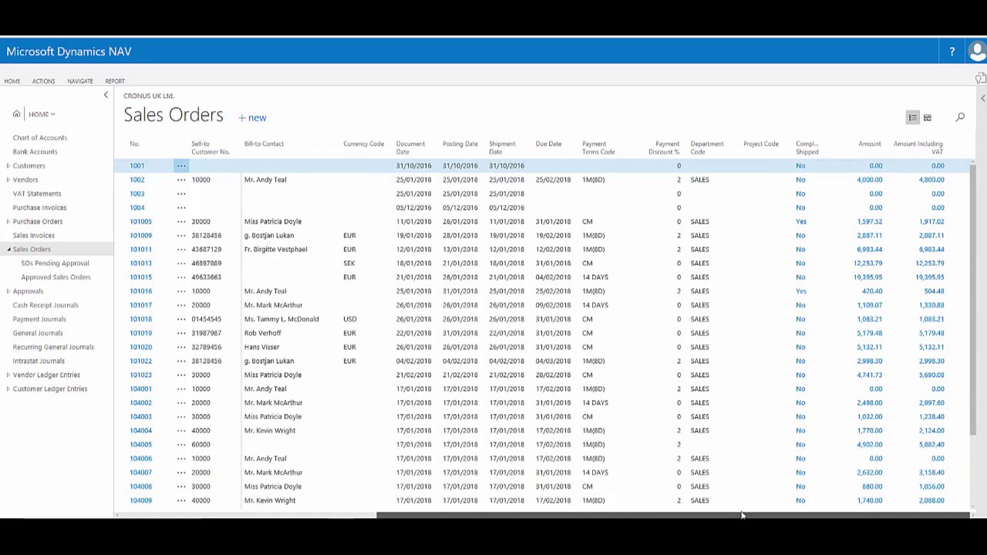
- Filter Sales Orders to Amount >2000 and sort them ascending by Amount
{"action": "left_click", "coordinate": [884, 145]}
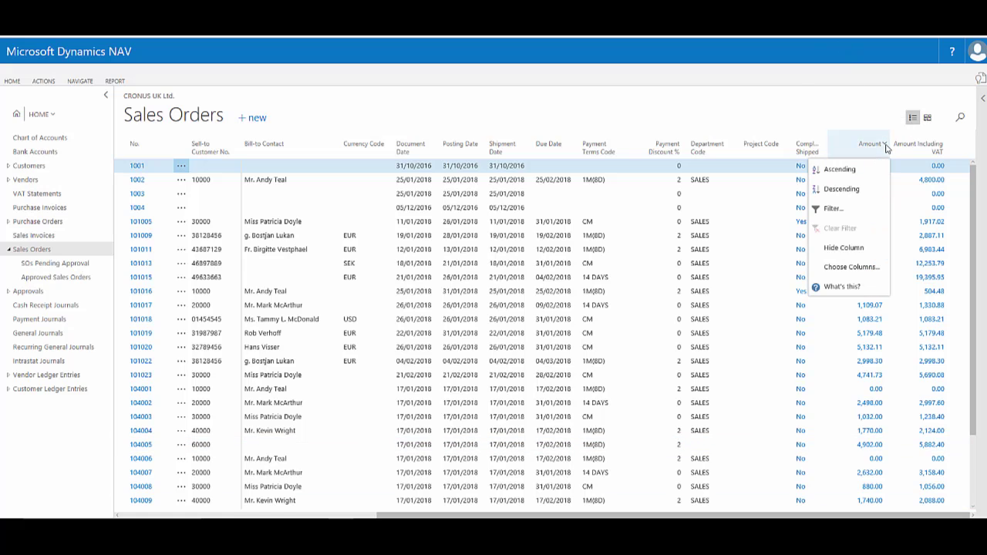
{"action": "left_click", "coordinate": [839, 210]}
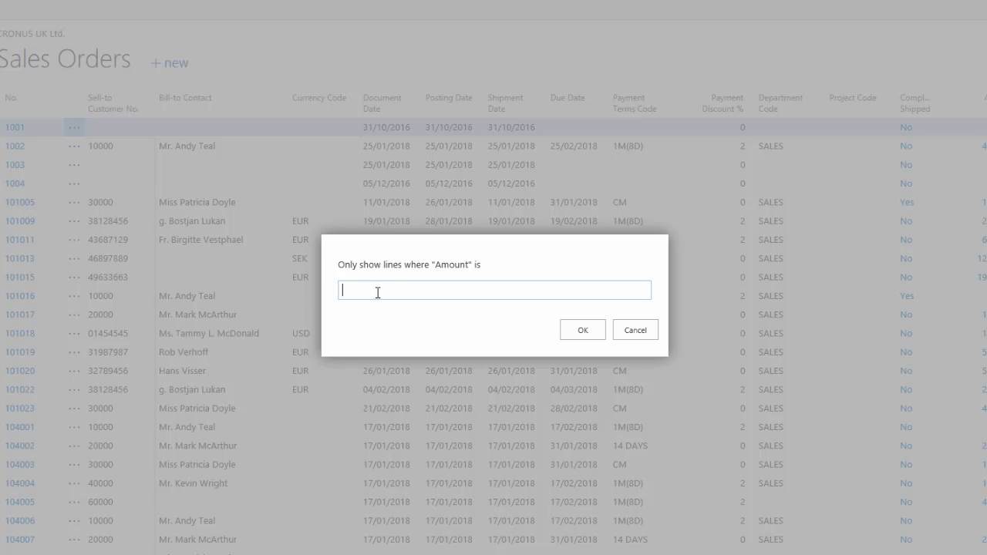
{"action": "type", "text": ">2000"}
{"action": "left_click", "coordinate": [576, 338]}
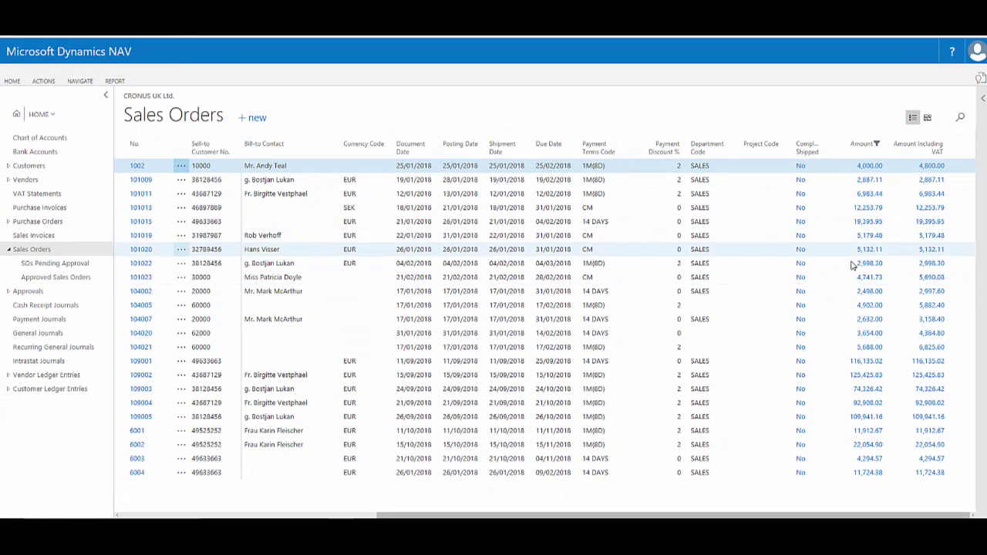
{"action": "left_click", "coordinate": [861, 144]}
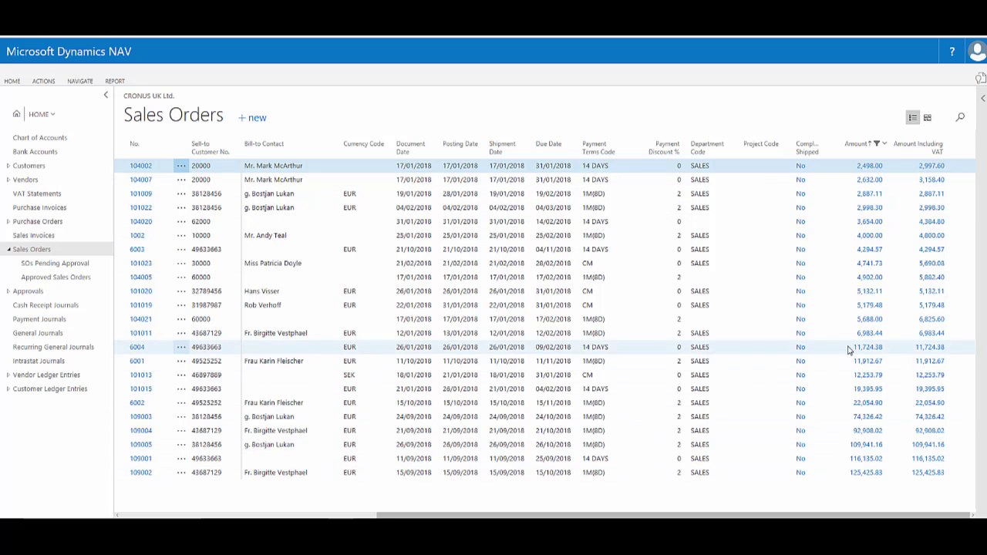
{"action": "left_click", "coordinate": [885, 146]}
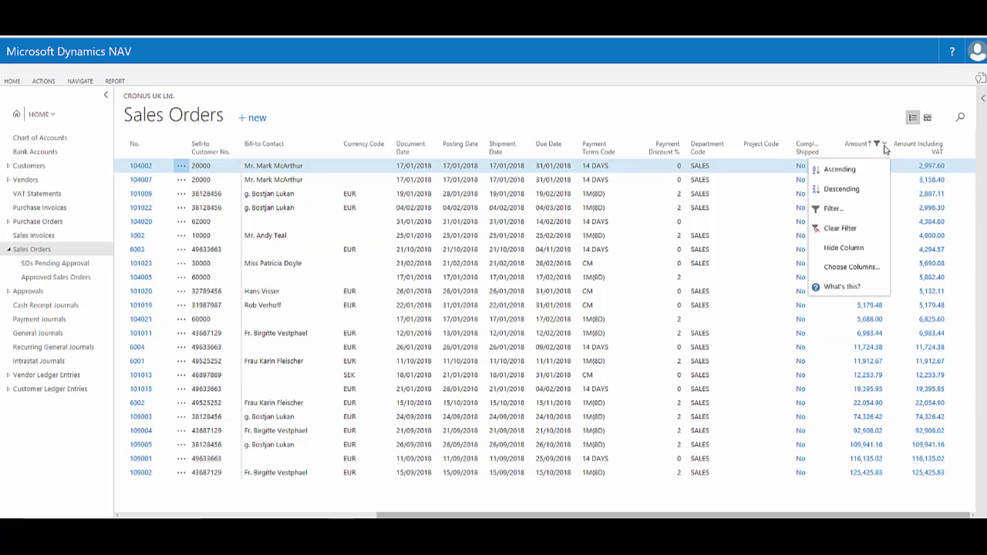
- Clear the Amount filter and replace it with the range >1000&<2000
{"action": "left_click", "coordinate": [840, 229]}
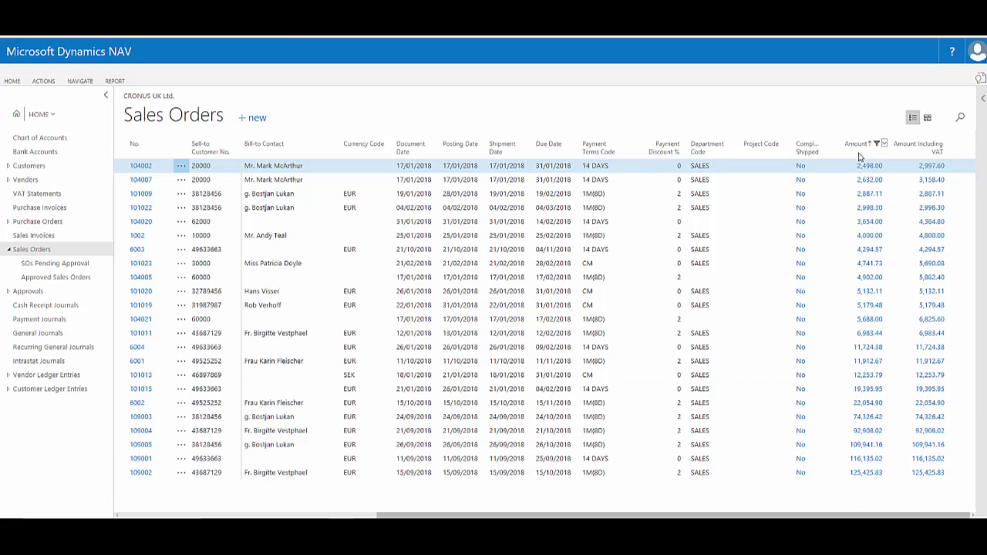
{"action": "scroll", "coordinate": [860, 157], "scroll_direction": "up", "scroll_amount": 3}
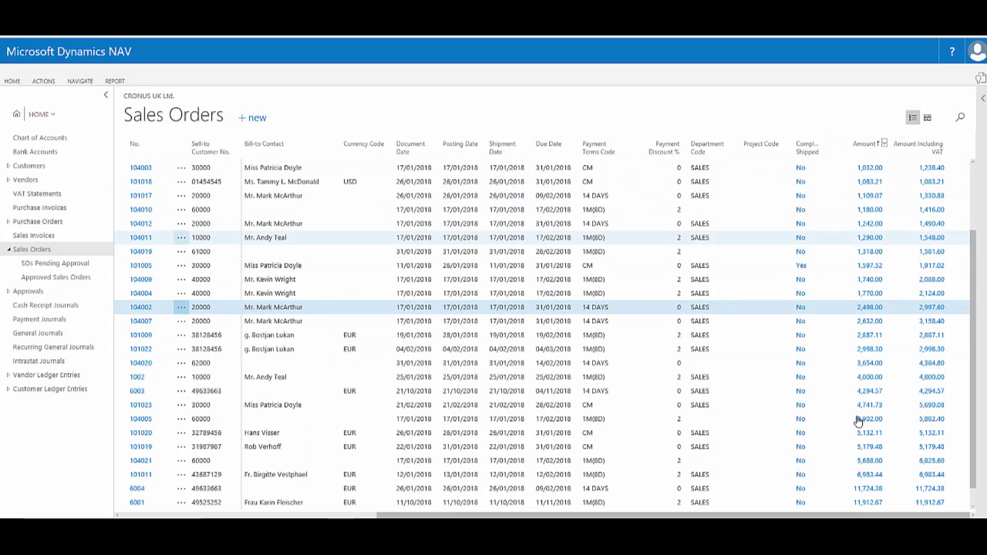
{"action": "left_click", "coordinate": [883, 147]}
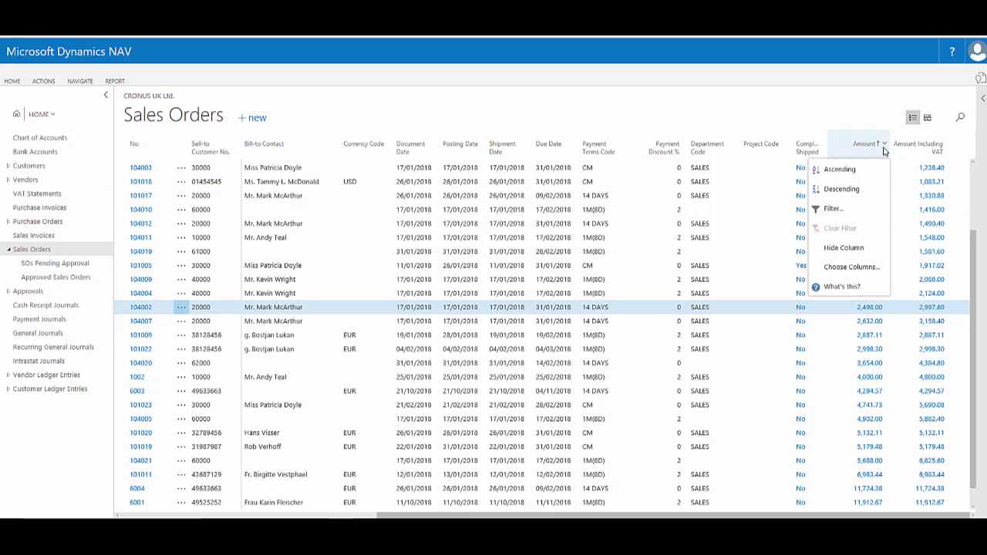
{"action": "left_click", "coordinate": [834, 214]}
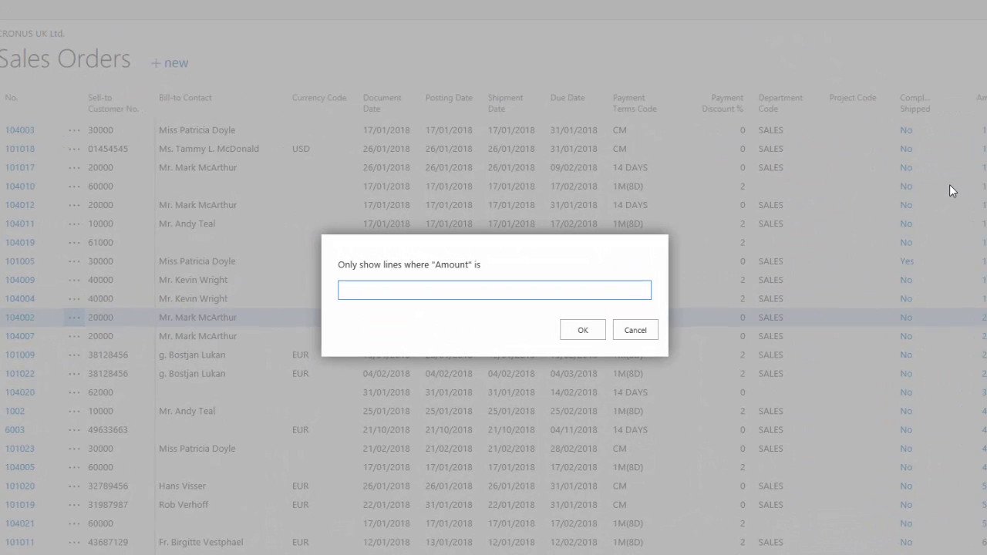
{"action": "type", "text": ">1000&<2000"}
{"action": "left_click", "coordinate": [582, 330]}
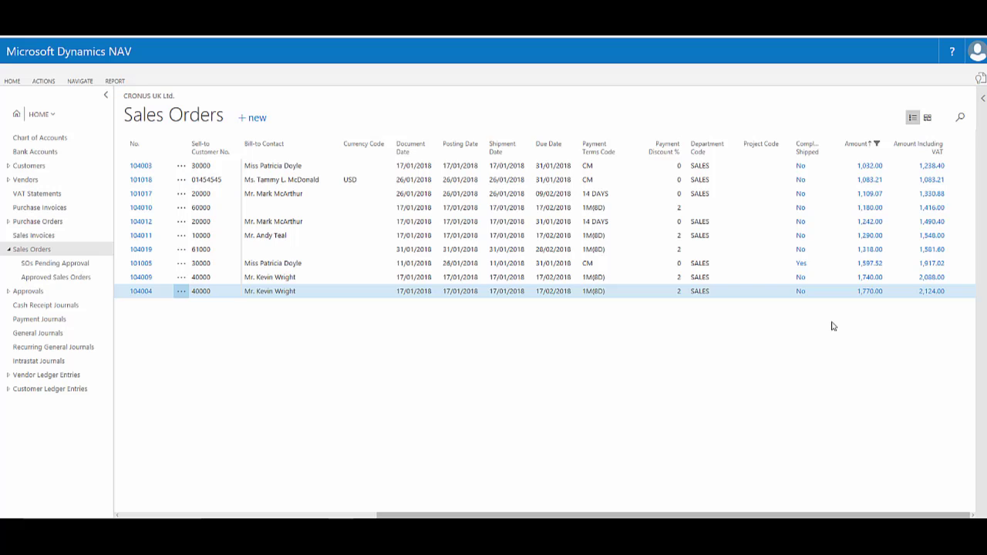
- Remove the Amount filter and filter Shipment Date to 010118..310118
{"action": "left_click", "coordinate": [884, 144]}
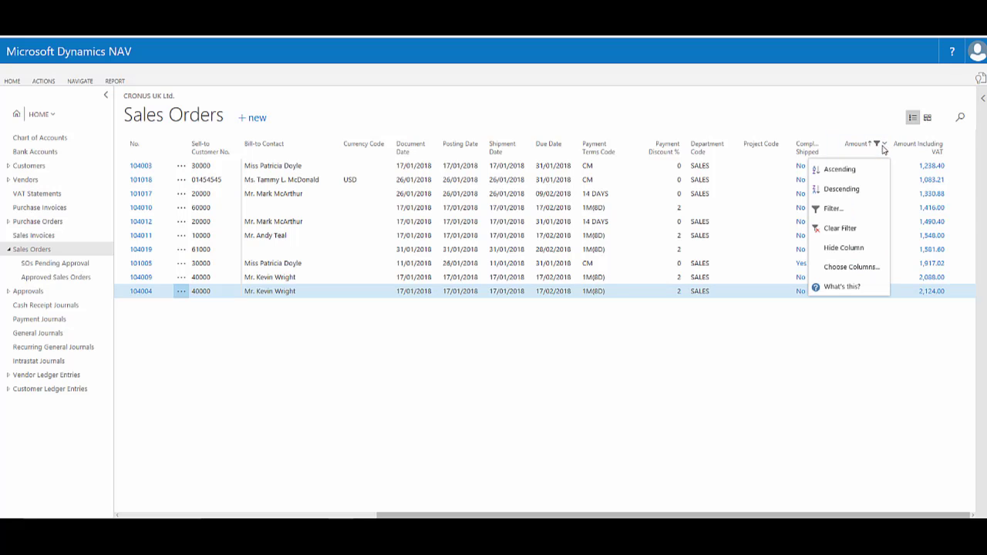
{"action": "left_click", "coordinate": [840, 228]}
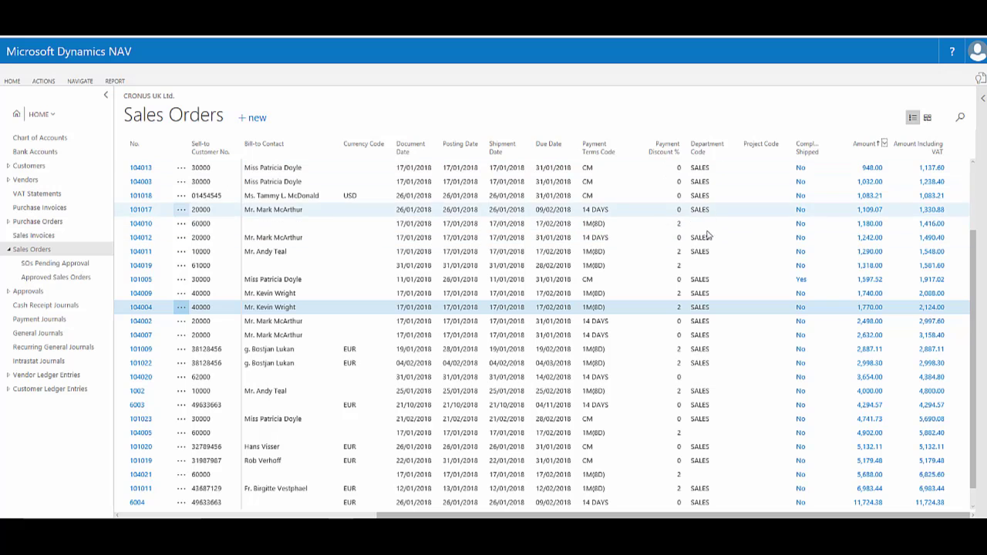
{"action": "left_click", "coordinate": [529, 146]}
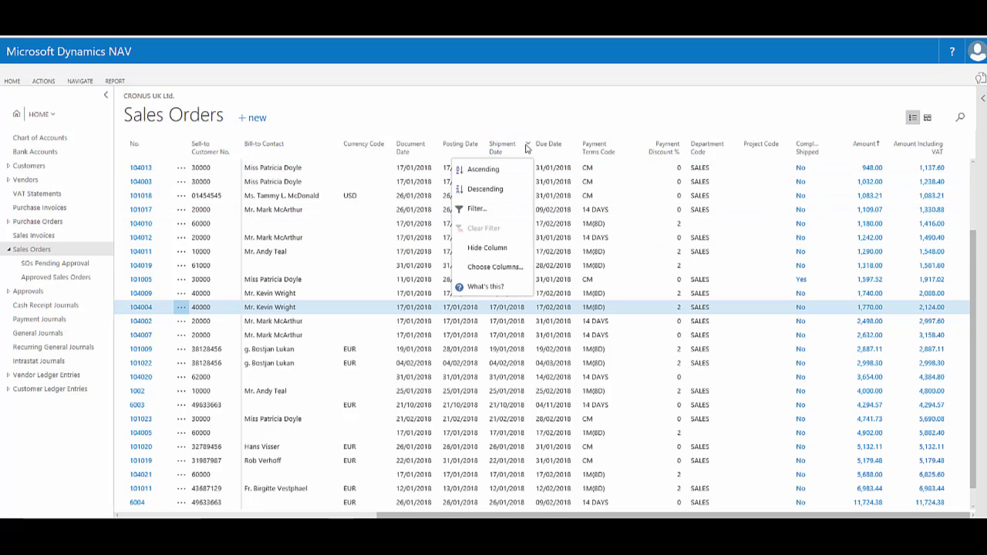
{"action": "left_click", "coordinate": [478, 212]}
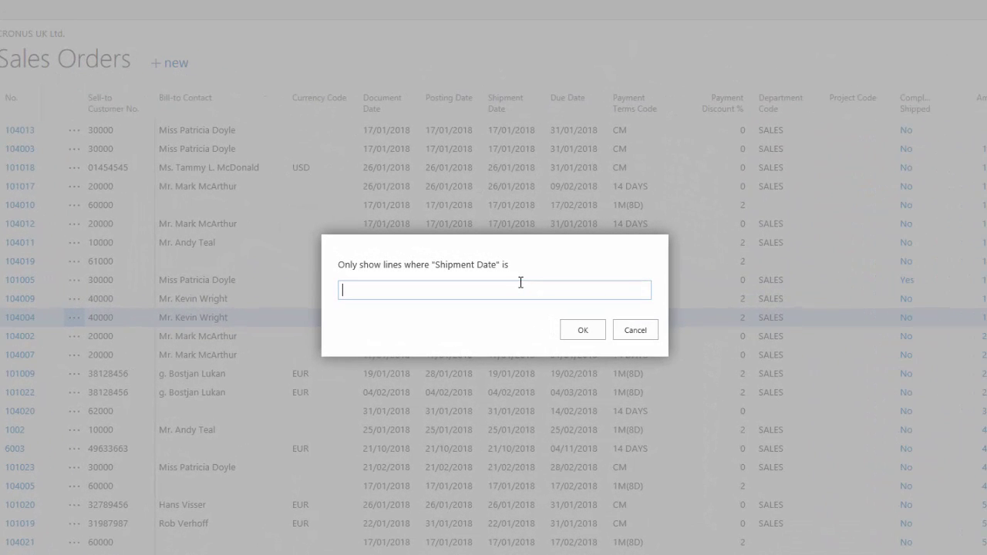
{"action": "type", "text": "0101"}
{"action": "type", "text": "18..310118"}
{"action": "left_click", "coordinate": [577, 332]}
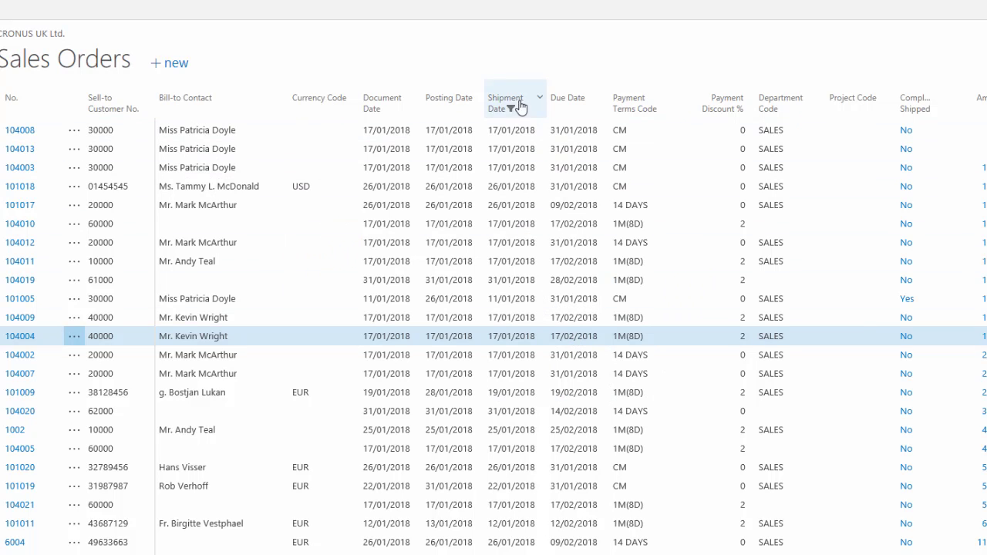
- Sort the January orders ascending by Shipment Date
{"action": "left_click", "coordinate": [497, 102]}
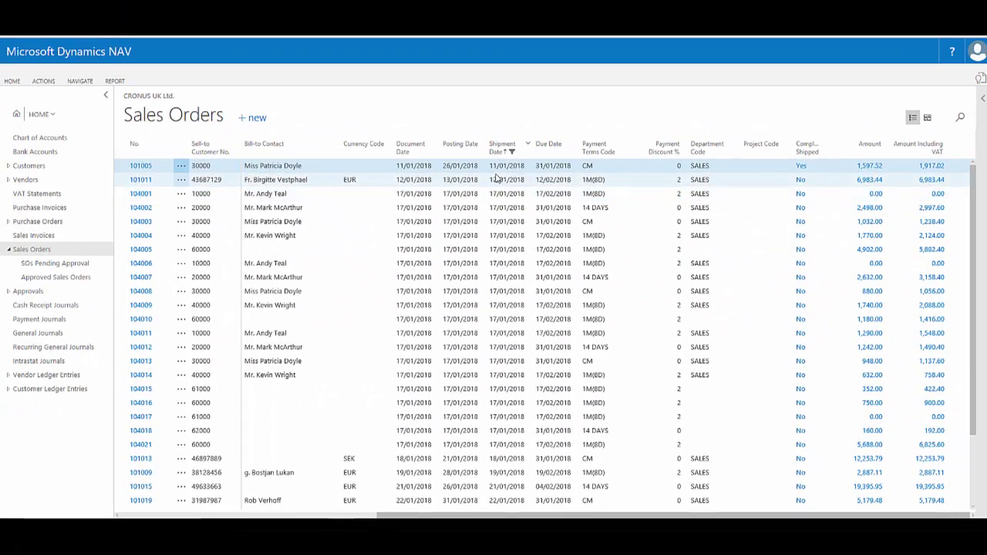
{"action": "scroll", "coordinate": [504, 267], "scroll_direction": "down", "scroll_amount": 5}
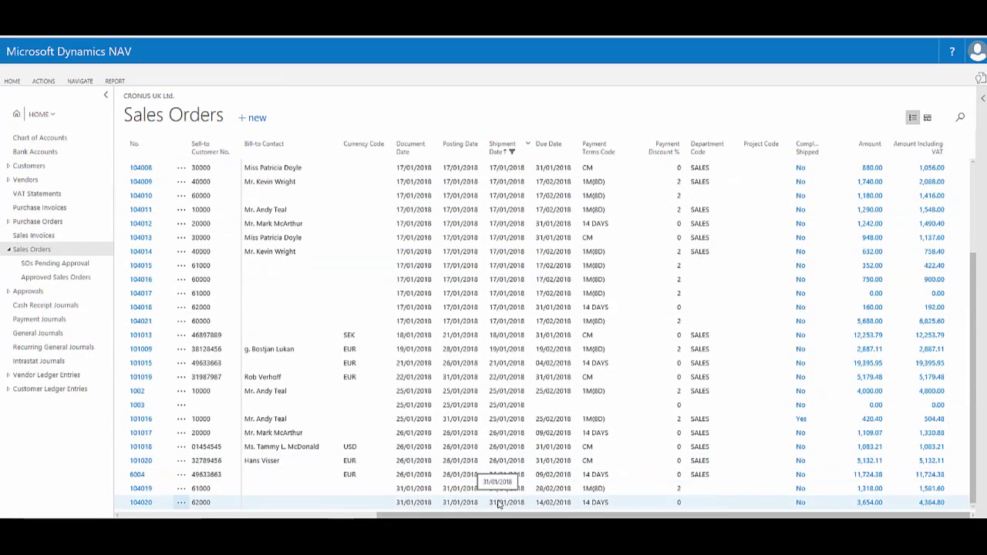
{"action": "scroll", "coordinate": [499, 501], "scroll_direction": "up", "scroll_amount": 5}
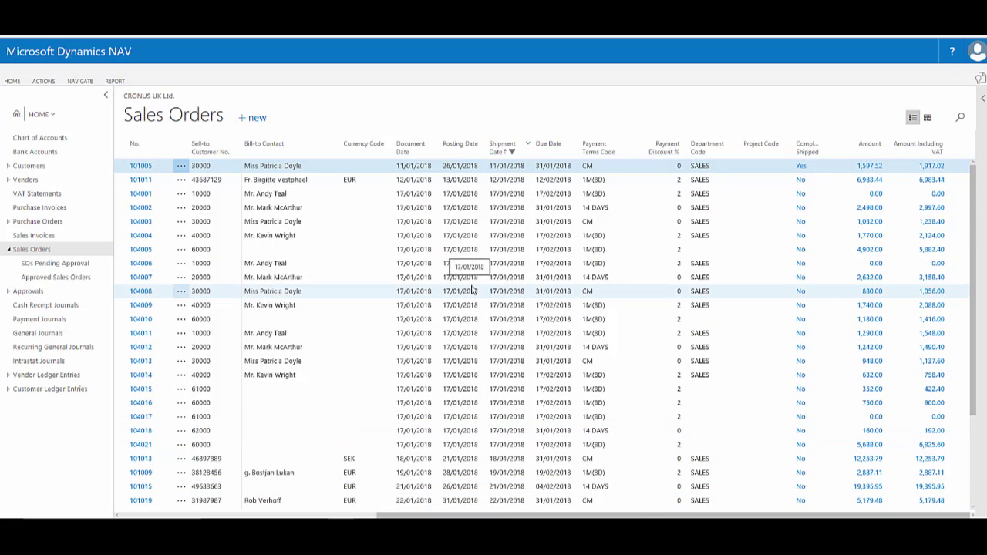
- Filter Sell-to Customer No. to 10000, The Cannon Group PLC, from the customer lookup
{"action": "left_click", "coordinate": [237, 146]}
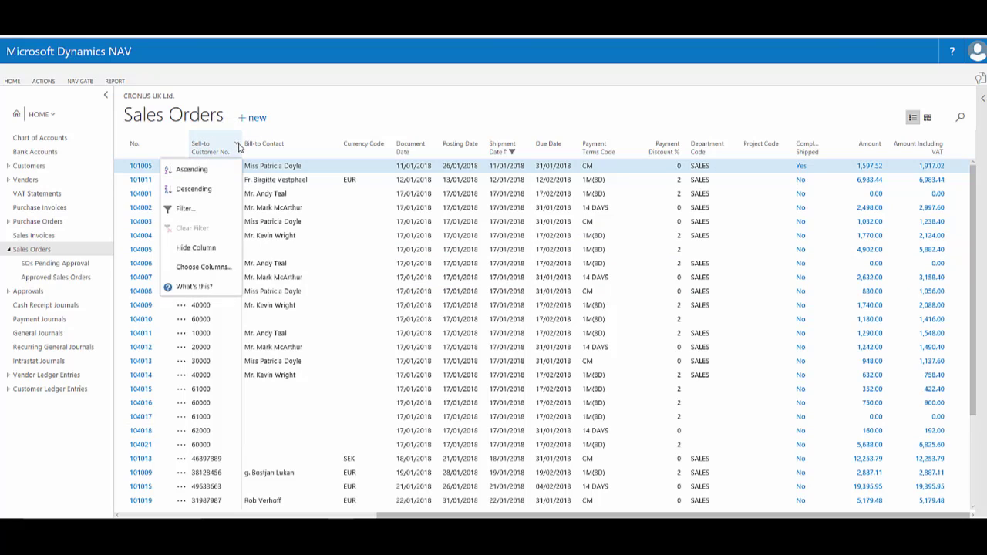
{"action": "left_click", "coordinate": [189, 210]}
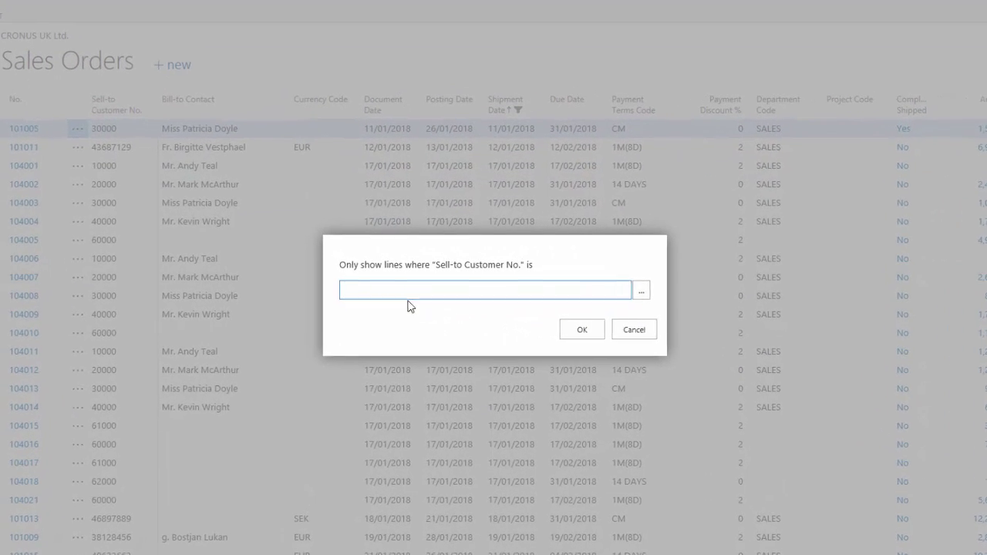
{"action": "left_click", "coordinate": [640, 300]}
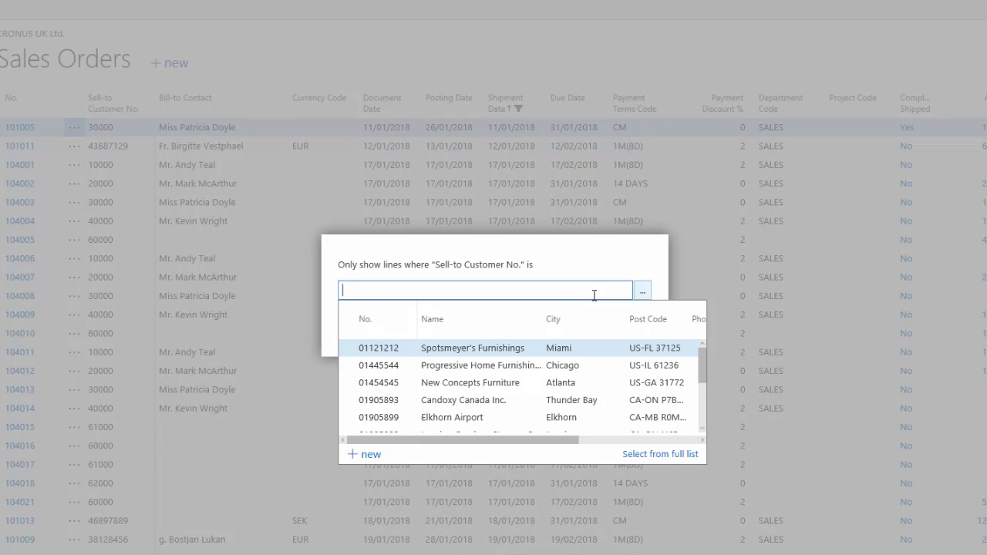
{"action": "scroll", "coordinate": [389, 399], "scroll_direction": "down", "scroll_amount": 1}
{"action": "scroll", "coordinate": [388, 401], "scroll_direction": "down", "scroll_amount": 1}
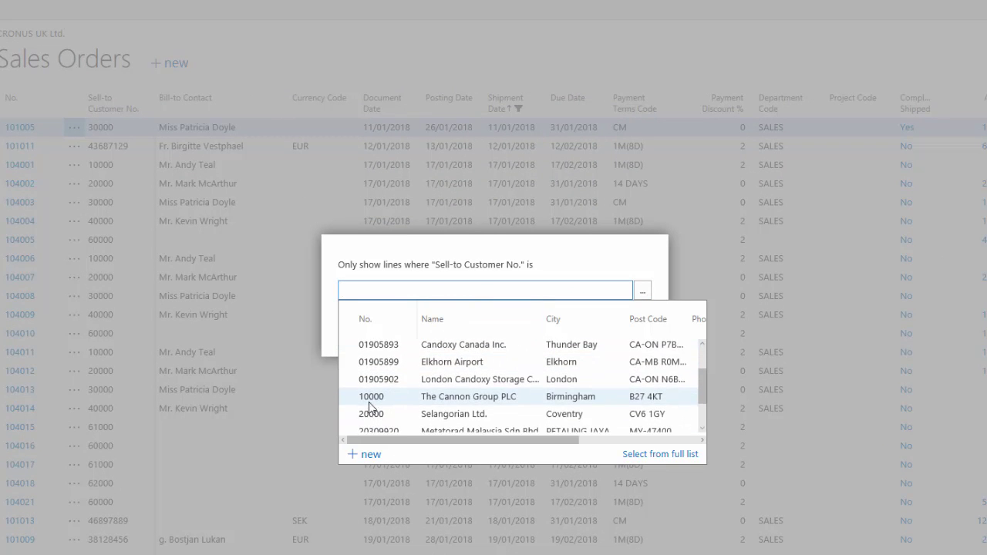
{"action": "left_click", "coordinate": [360, 400]}
{"action": "left_click", "coordinate": [585, 337]}
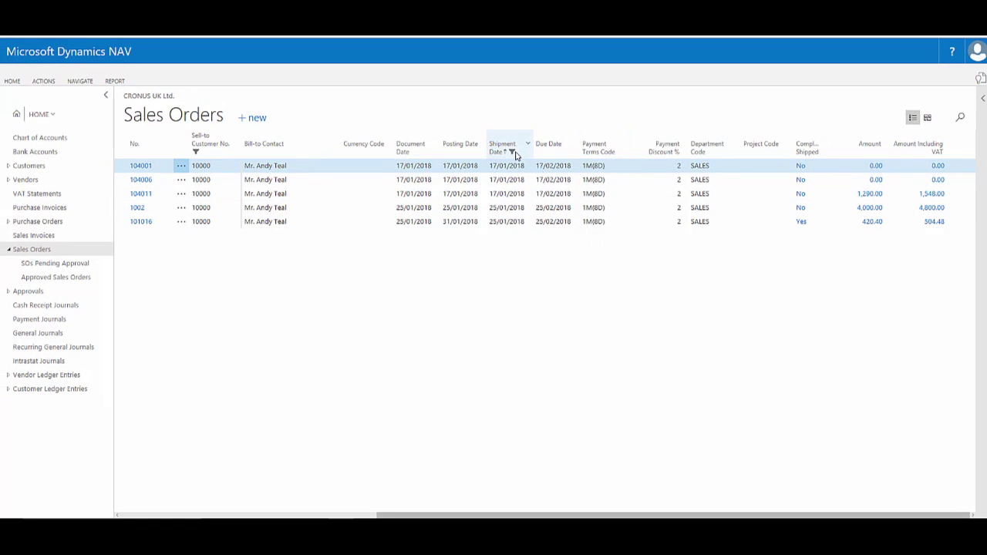
- Clear the Shipment Date filter and the Sell-to Customer No. filter
{"action": "left_click", "coordinate": [527, 146]}
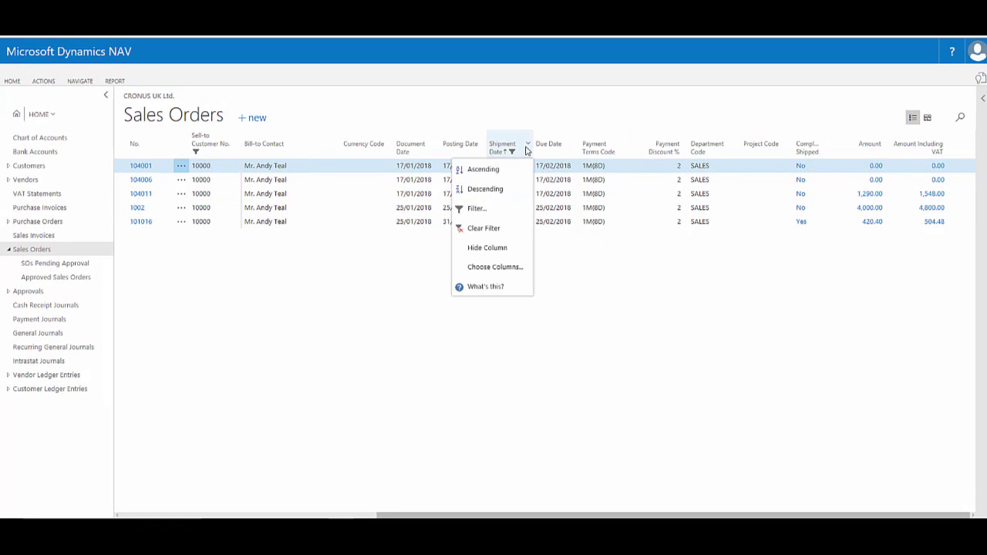
{"action": "left_click", "coordinate": [476, 227]}
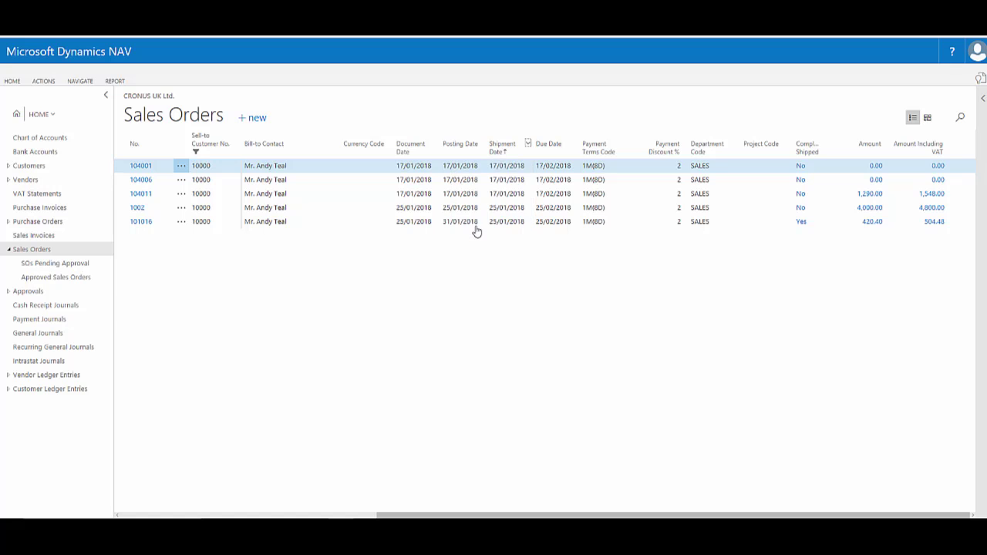
{"action": "left_click", "coordinate": [235, 148]}
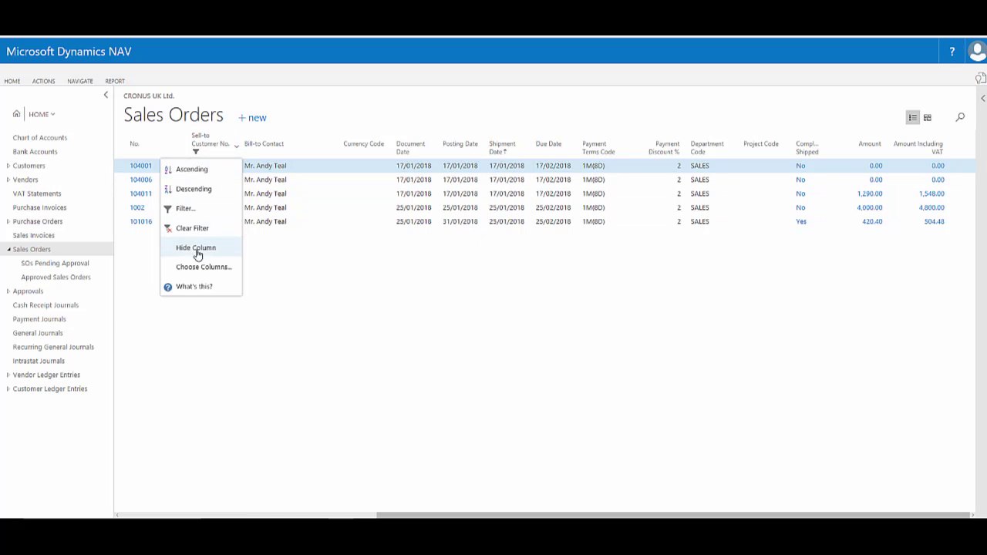
{"action": "left_click", "coordinate": [187, 231]}
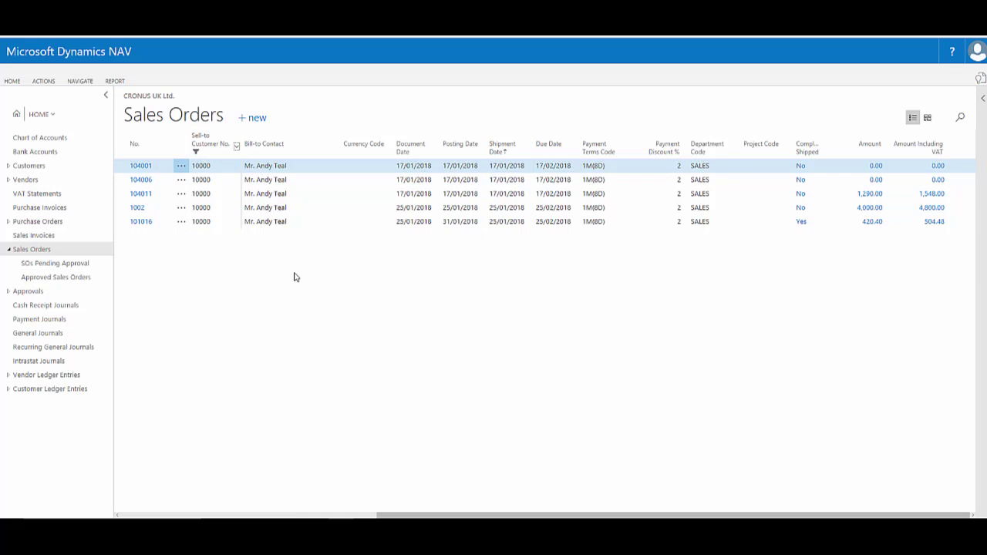